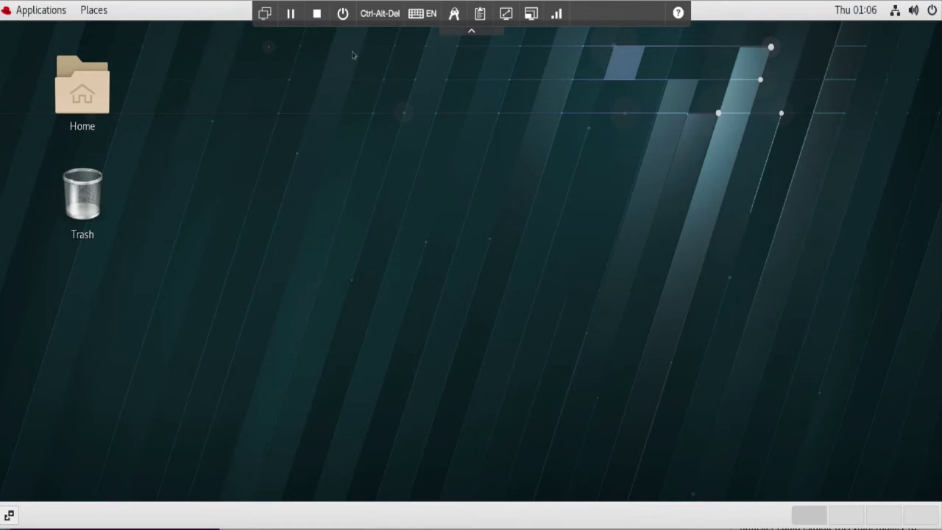
- Open a terminal from the desktop, check the current user with id, and switch to root
right_click(281, 100)
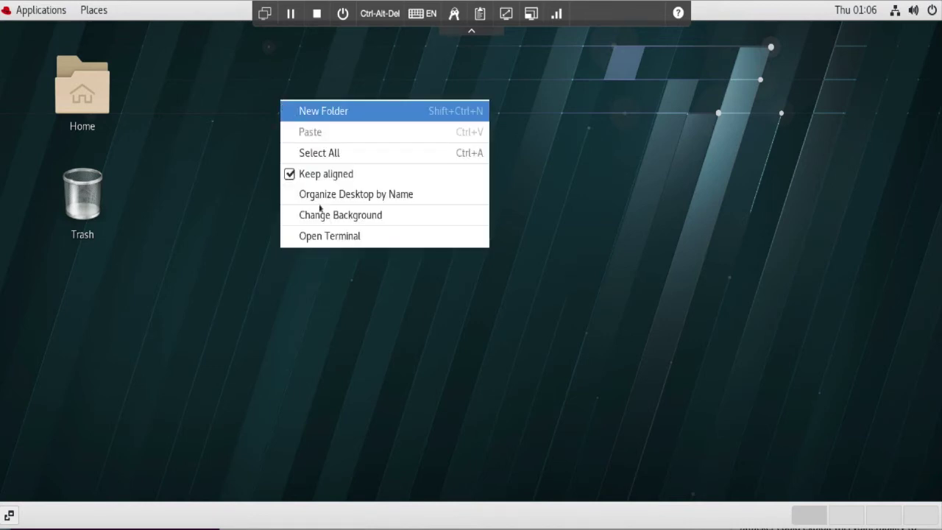
click(333, 236)
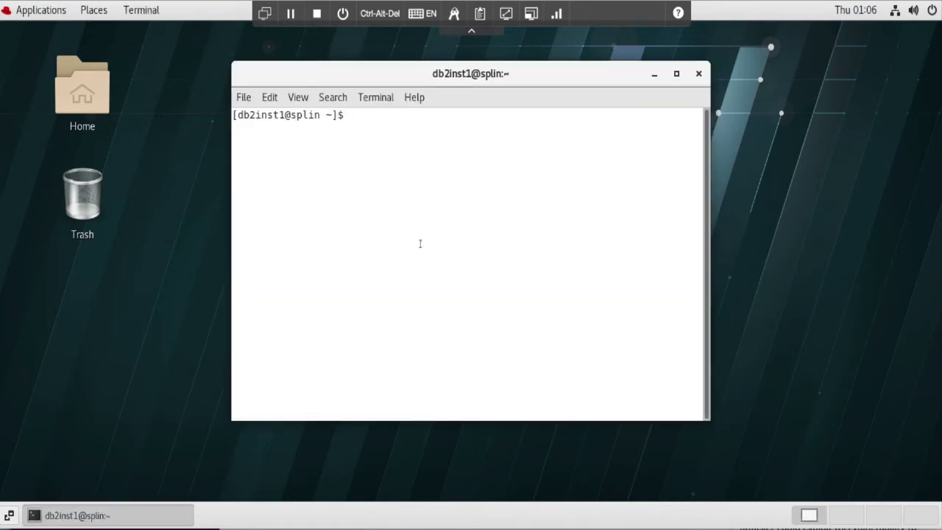
text(id)
key(Return)
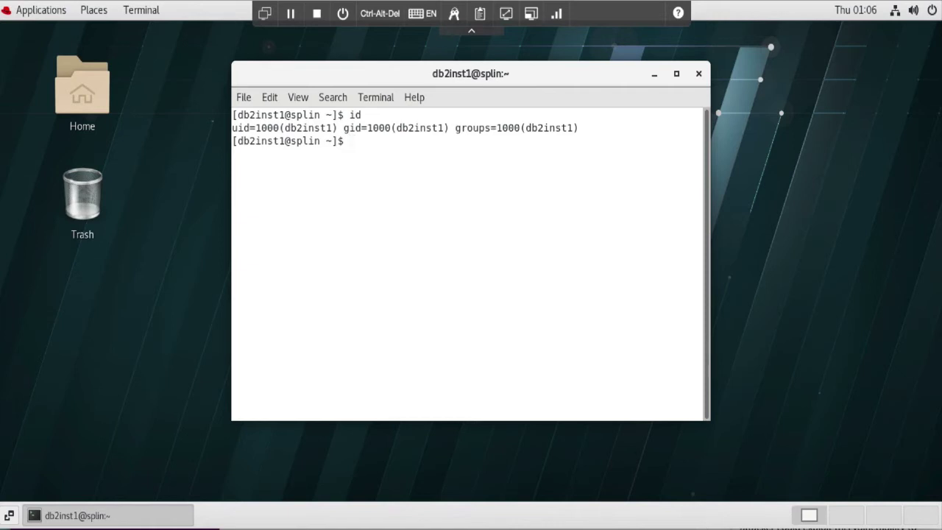
text(su)
key(Return)
key(Return)
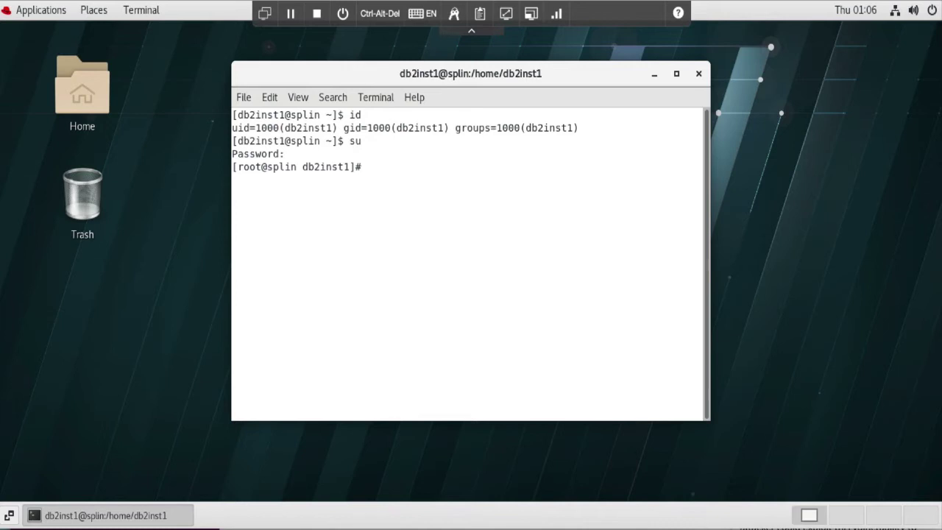
- Change into Downloads and list it in detail, showing SP_8.1.10_LIN86_SERSTG_AGT_ML.bin
text(ls)
key(Return)
text(cd Down)
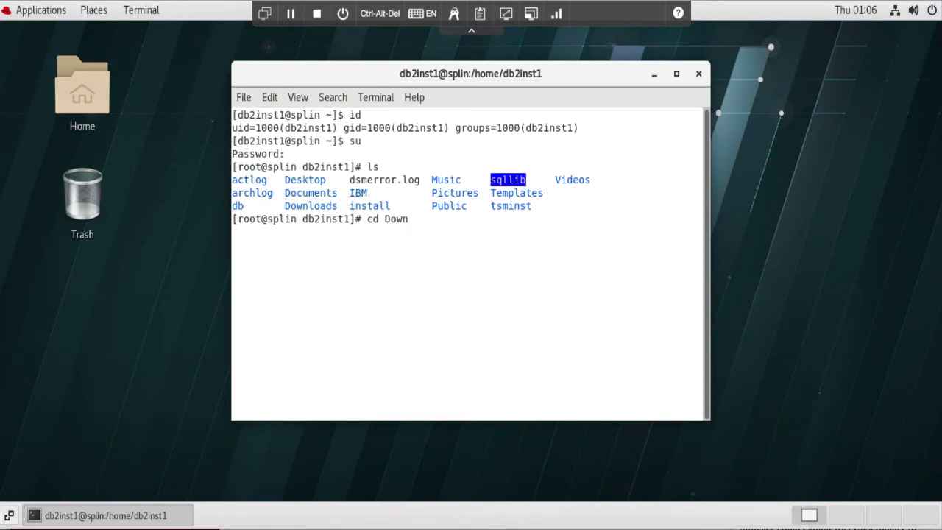
key(Tab)
key(Return)
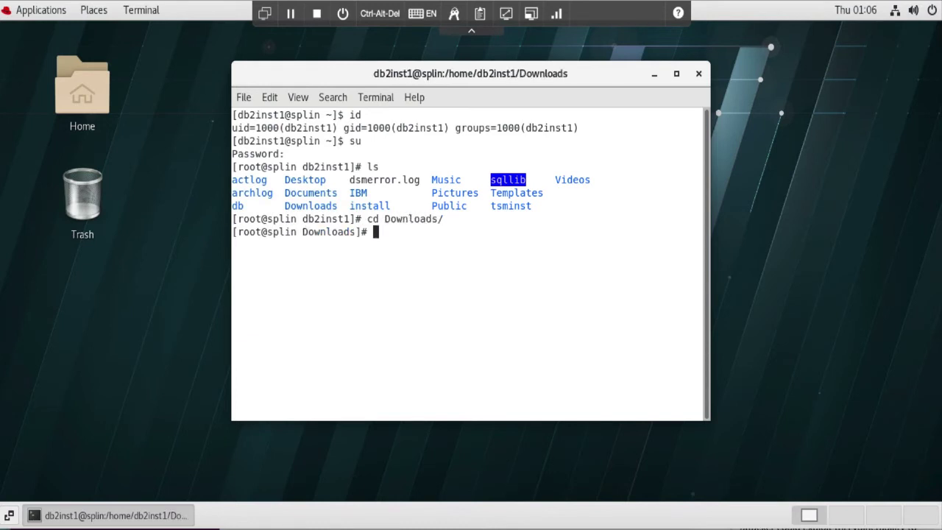
text(ls)
key(Return)
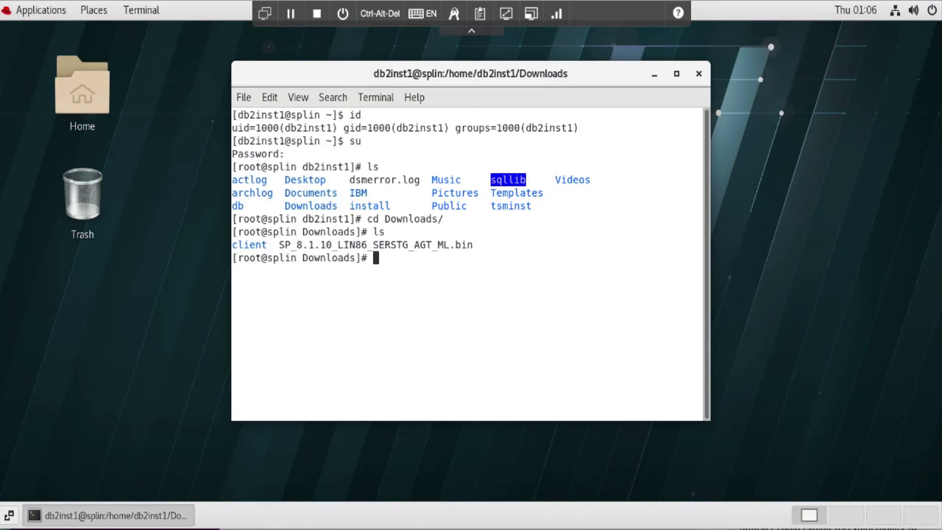
text(ls -l)
key(Return)
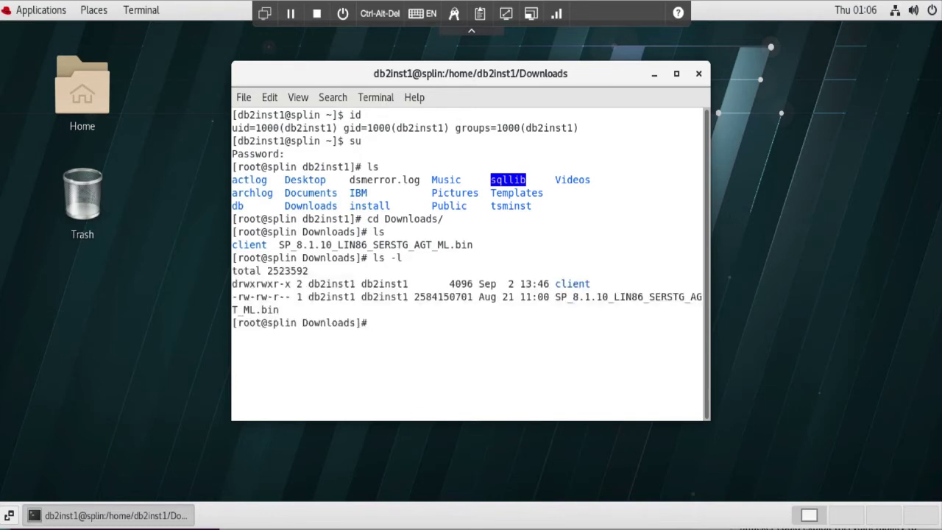
- Make SP_8.1.10_LIN86_SERSTG_AGT_ML.bin executable with chmod 755 and confirm its permissions
text(chmod 755 SP_)
key(Tab)
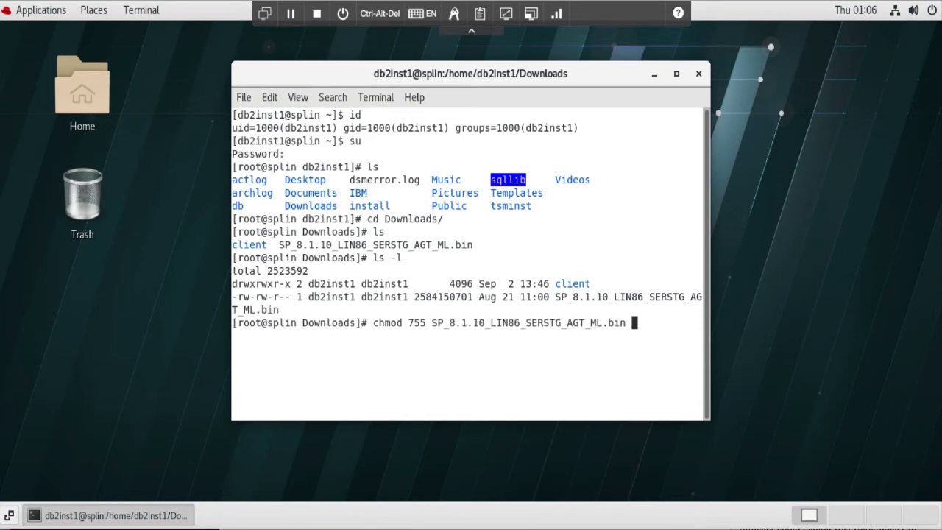
key(Return)
text(ls)
key(Return)
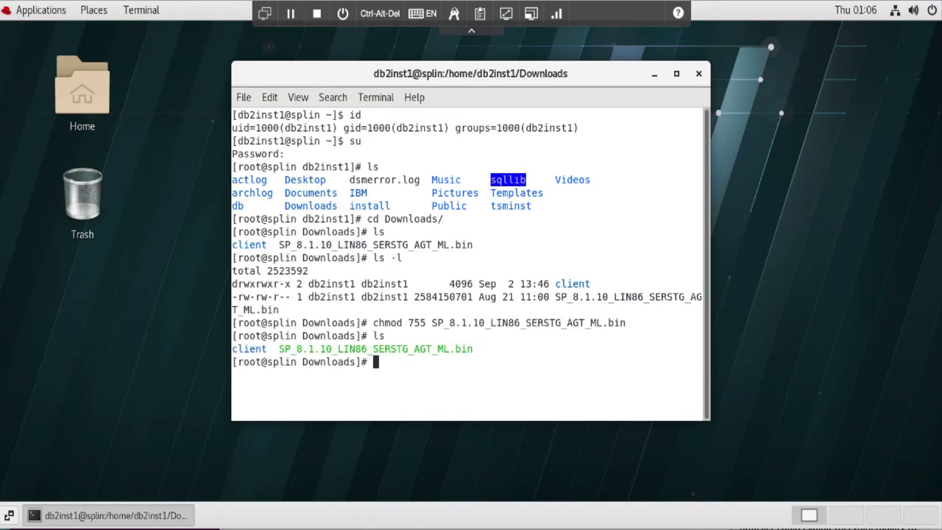
text(ls -l)
key(Return)
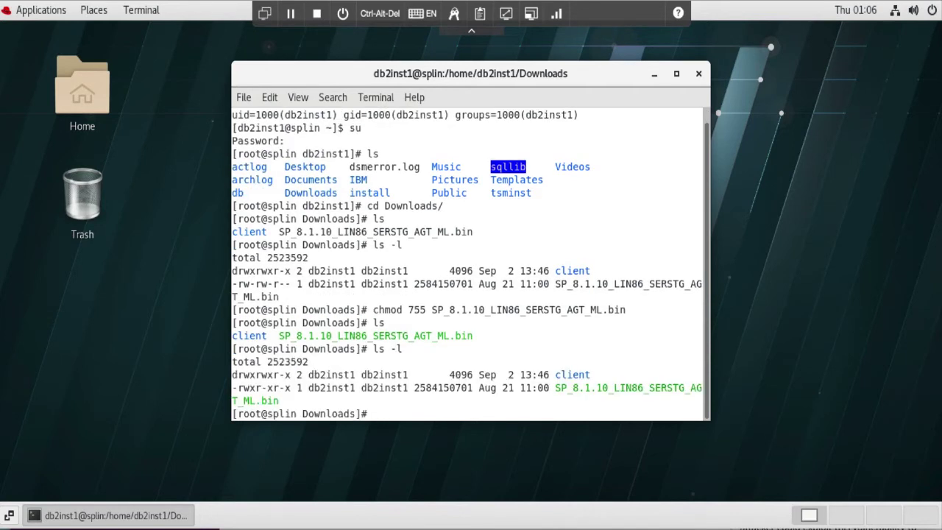
- Run ./SP_8.1.10_LIN86_SERSTG_AGT_ML.bin to extract the installation files
text(./SP)
key(Tab)
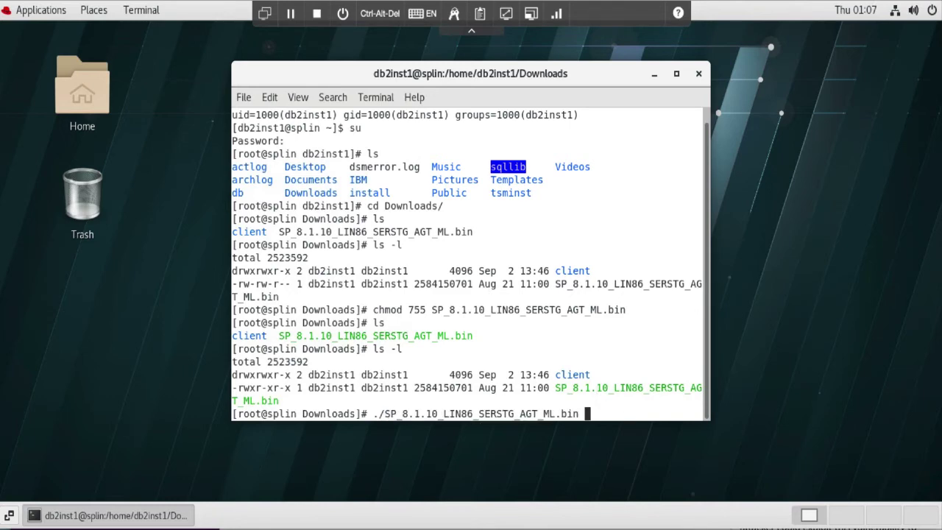
key(Return)
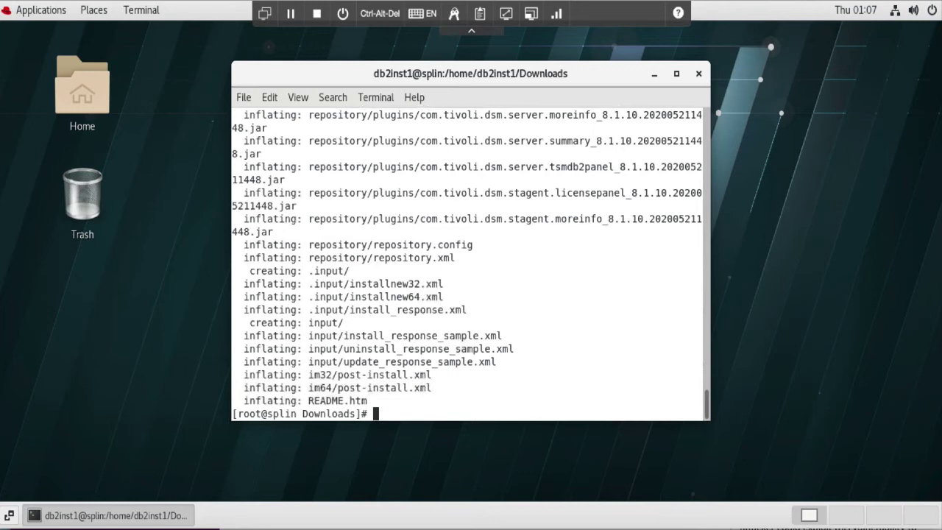
- Start dsmadmc and log in with the administrator user id and password
text(dsmadmc)
key(Return)
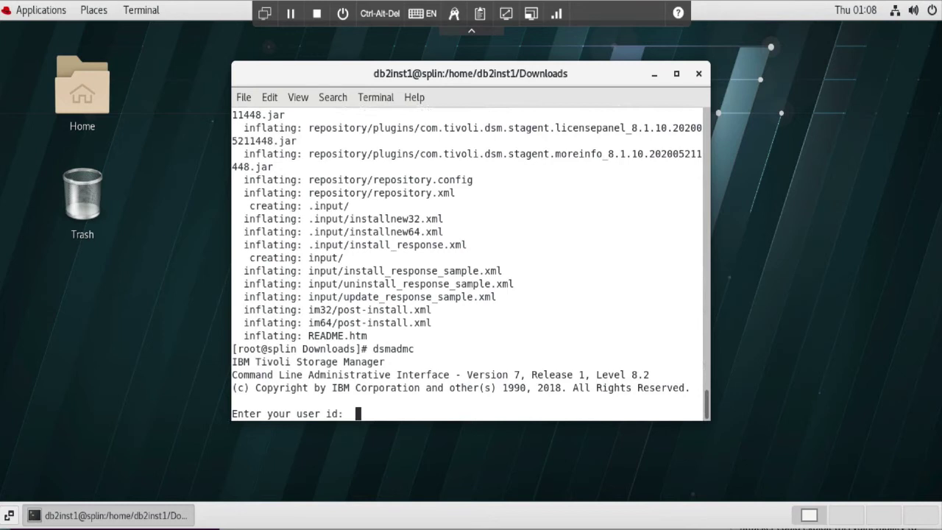
text(spadmin)
key(Return)
text(iEnter your password:)
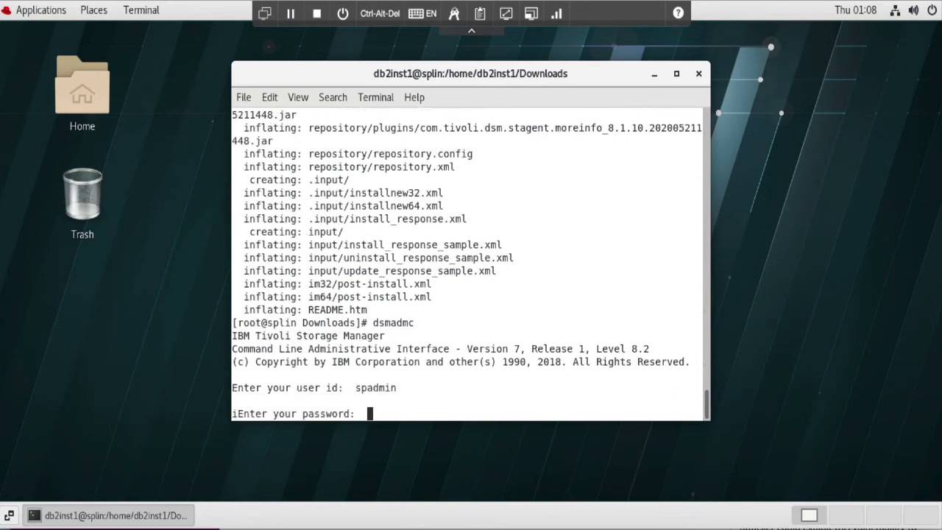
key(Return)
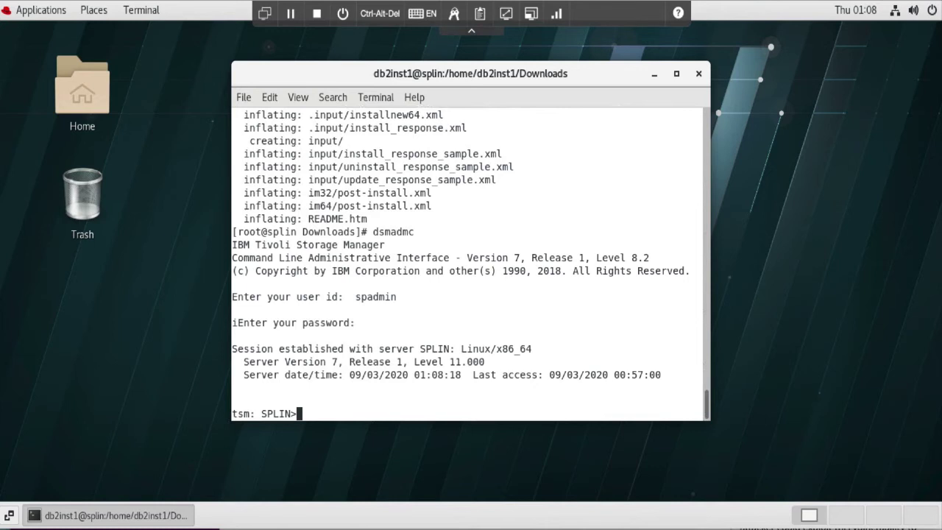
- Query sessions with q sess and processes with q pro, confirming none are running
text(q sys)
key(BackSpace)
key(BackSpace)
key(BackSpace)
text(sess)
key(Return)
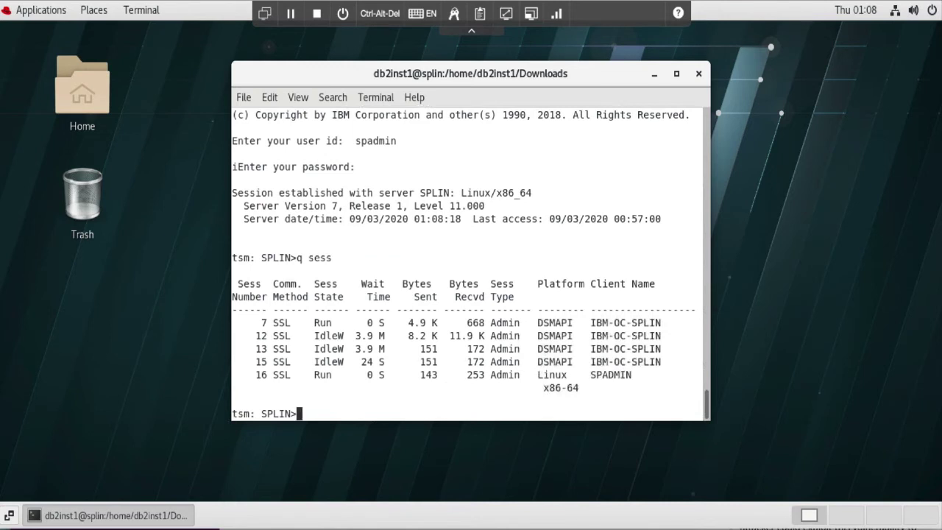
text(q pro)
key(Return)
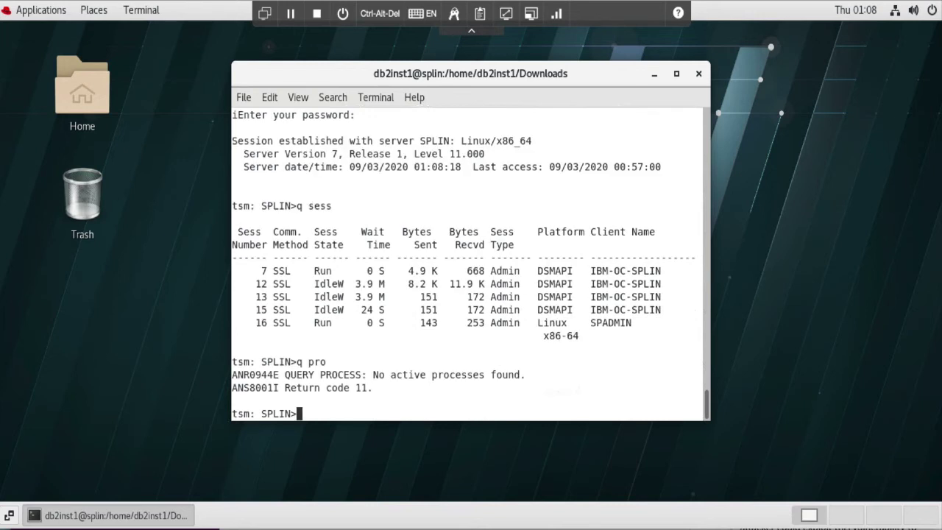
- Halt the SPLIN server, answering y to confirm
text(halt)
key(Return)
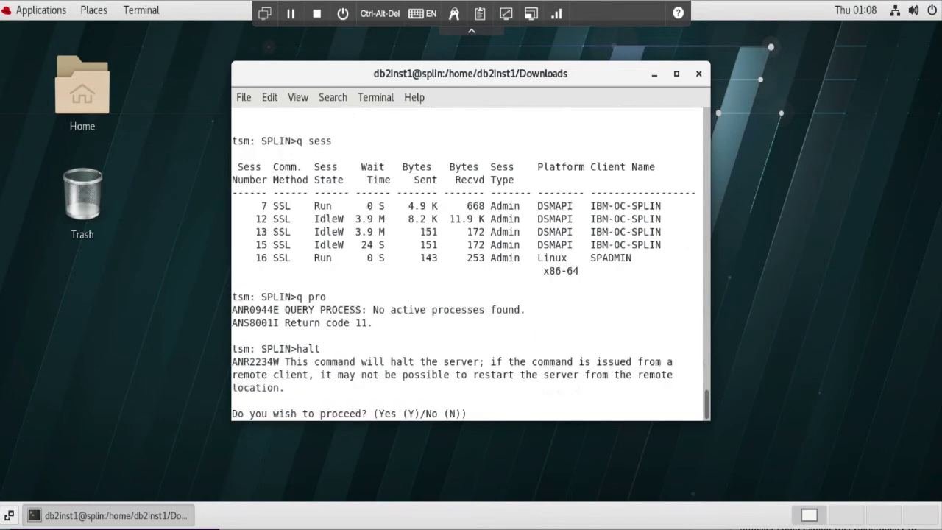
text(y)
key(Return)
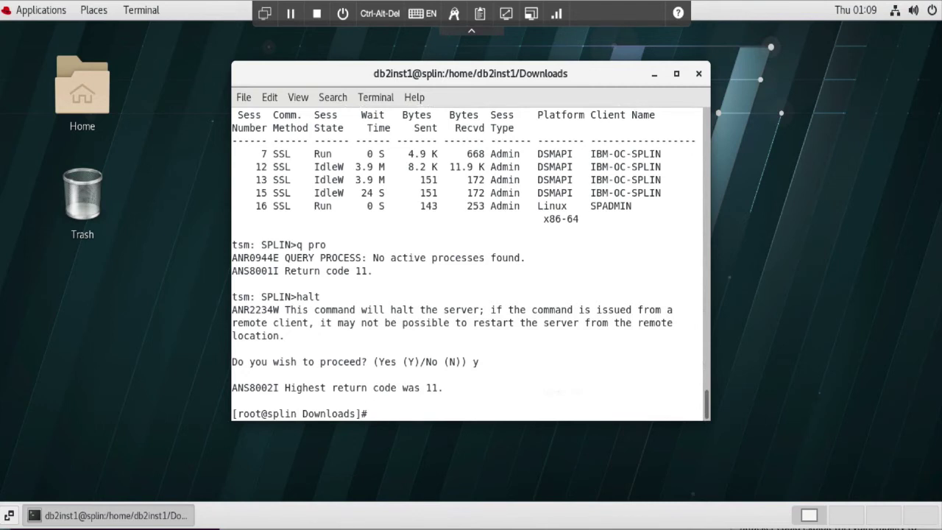
- Confirm with ps -ef|grep dsmserv that no server process remains, and list the extracted files
text(ps -ef|grep dsmer)
key(BackSpace)
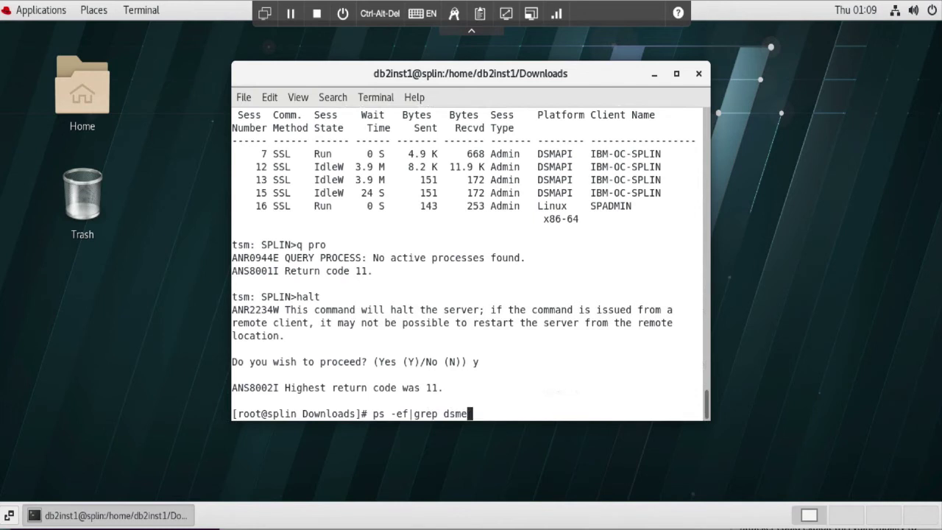
text(erv)
key(Return)
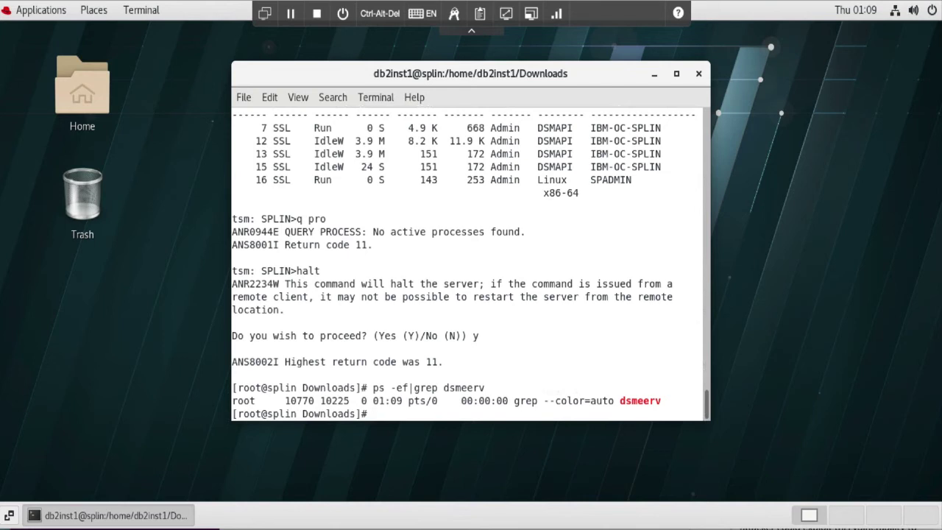
text(ls)
key(Return)
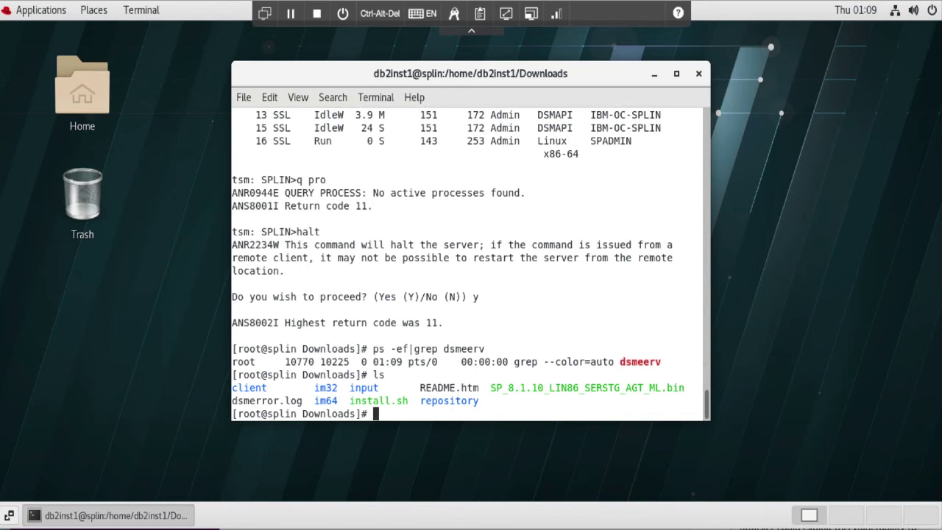
text(./)
- Run ./install.sh to bring up the IBM Installation Manager start page
text(install.sh)
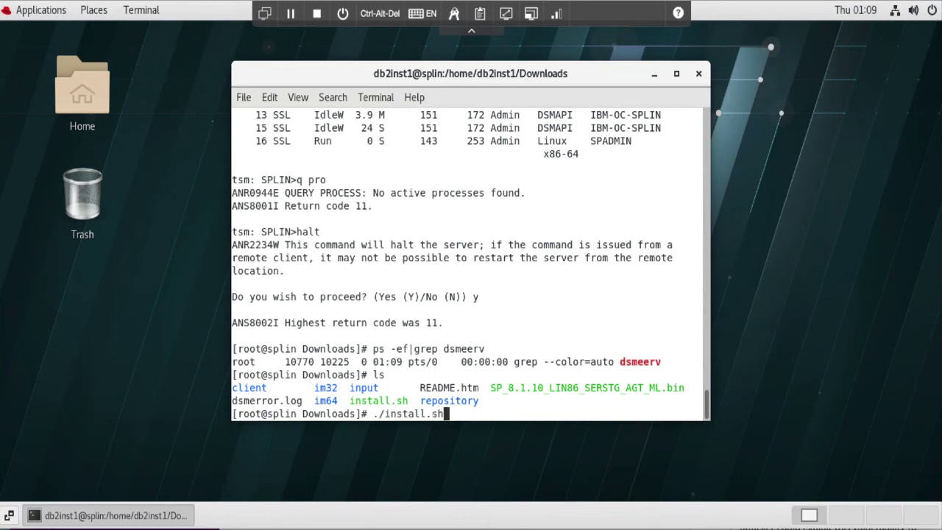
key(Return)
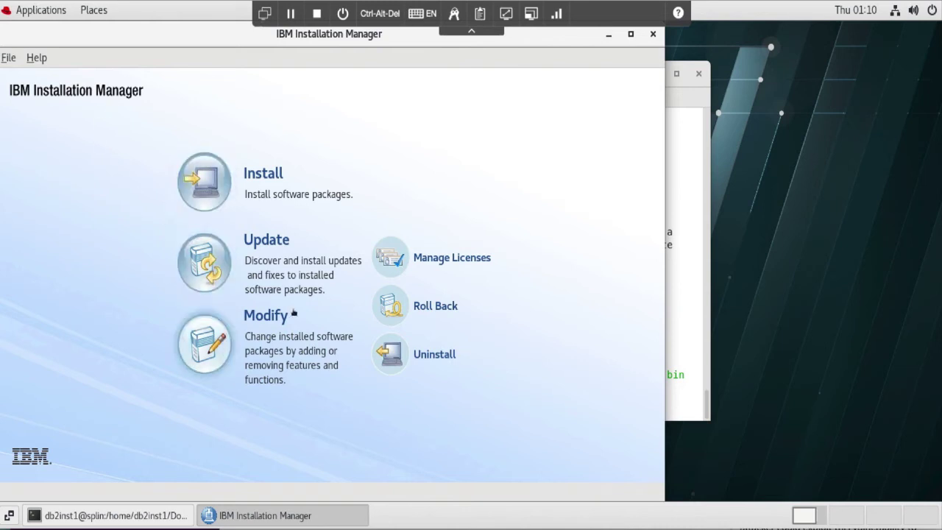
- Start an Update and include all recommended updates and fixes
click(221, 262)
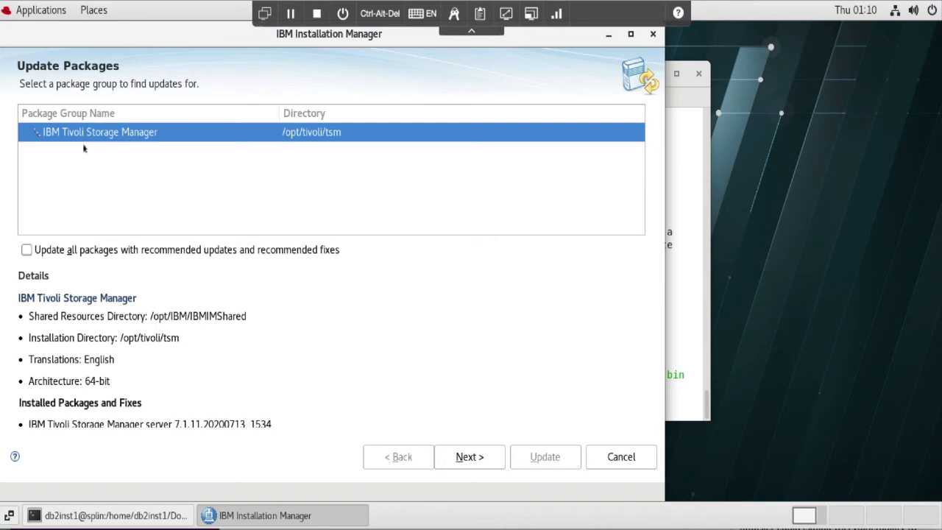
click(27, 250)
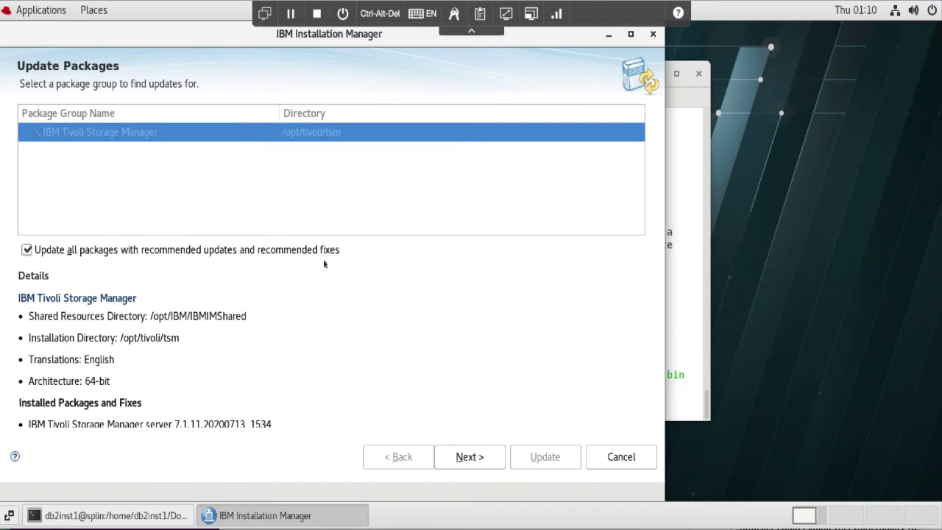
click(474, 460)
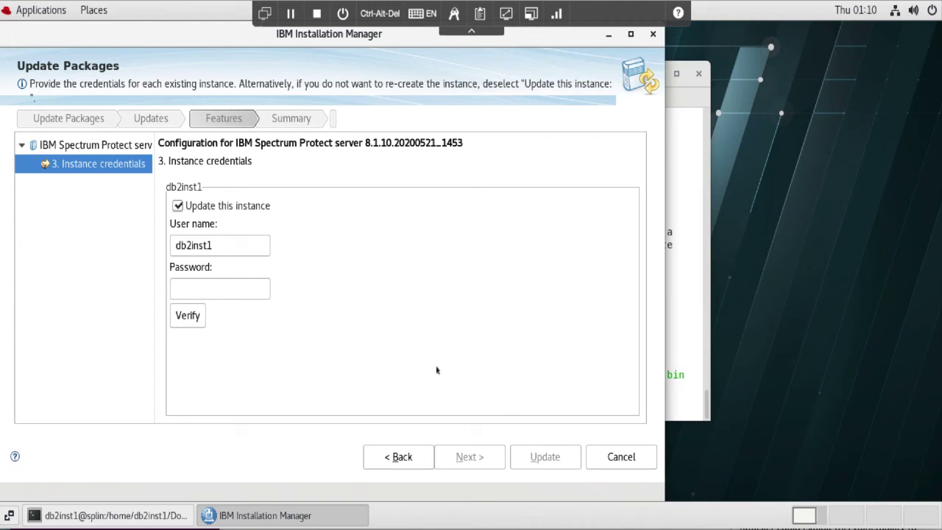
- Enter and verify the db2inst1 instance password, then continue to the Summary page
click(221, 293)
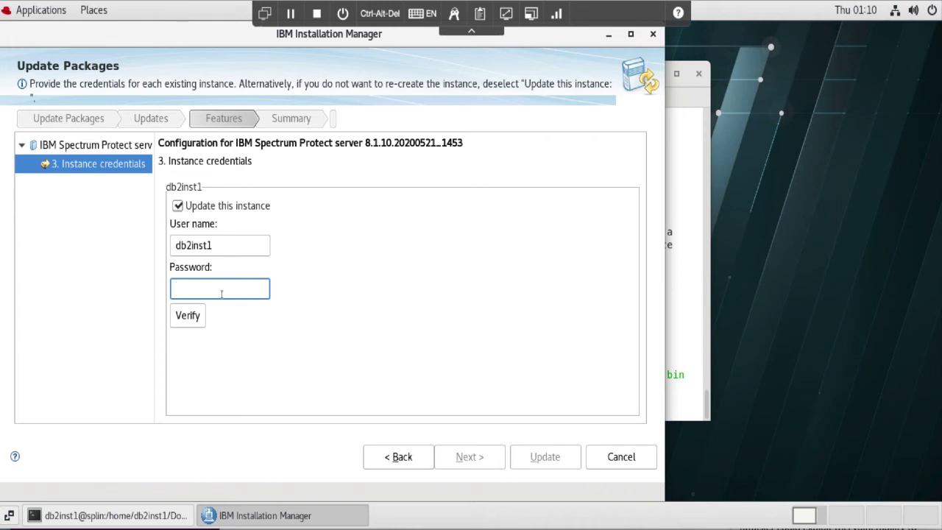
text(********)
click(196, 321)
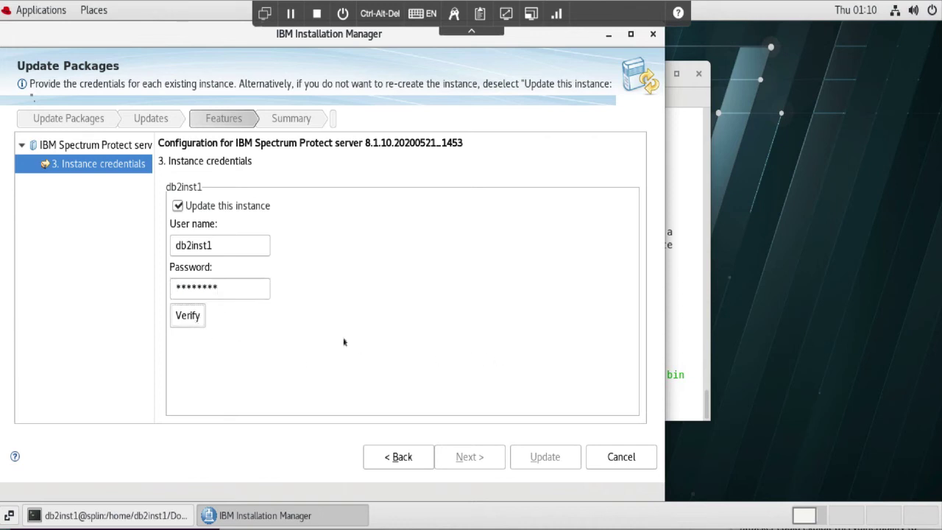
click(196, 320)
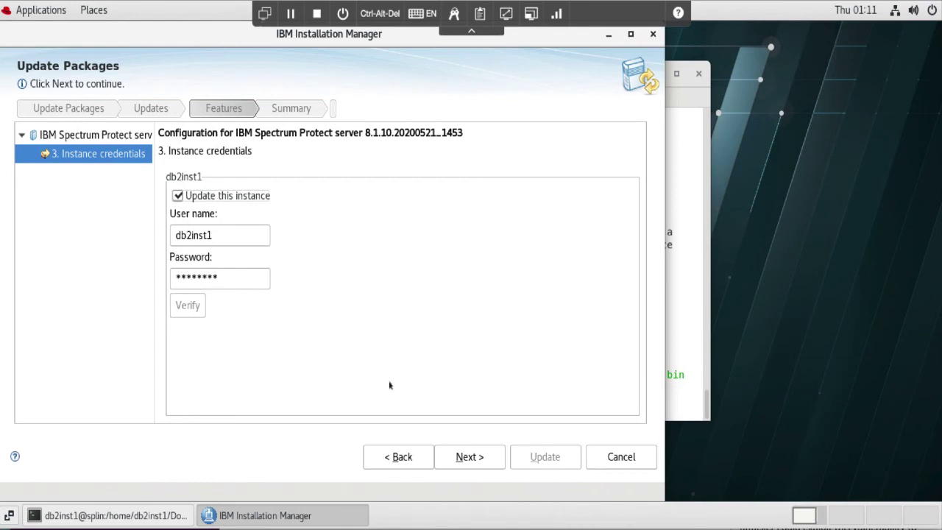
click(475, 456)
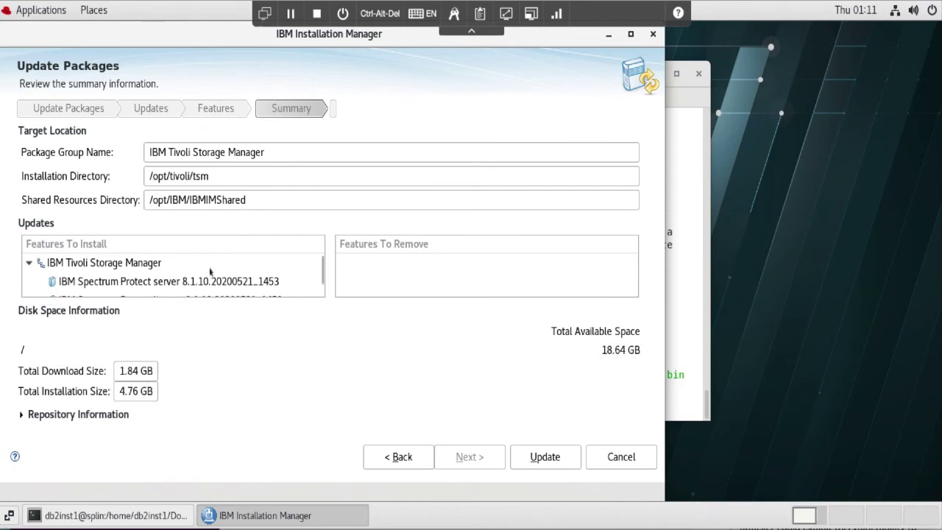
- Scroll through the Features To Install list checking the 8.1.10 packages and 1.84 GB download
scroll(210, 272, down, 2)
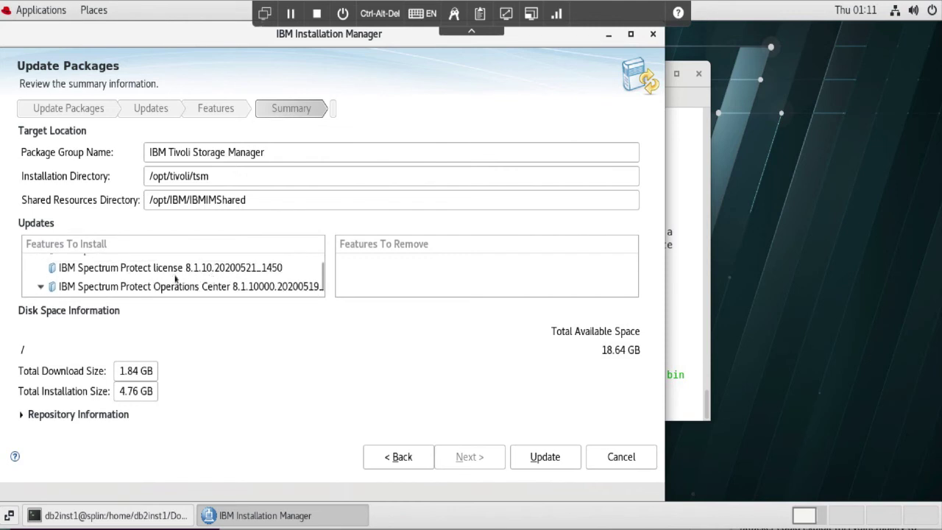
scroll(180, 277, down, 1)
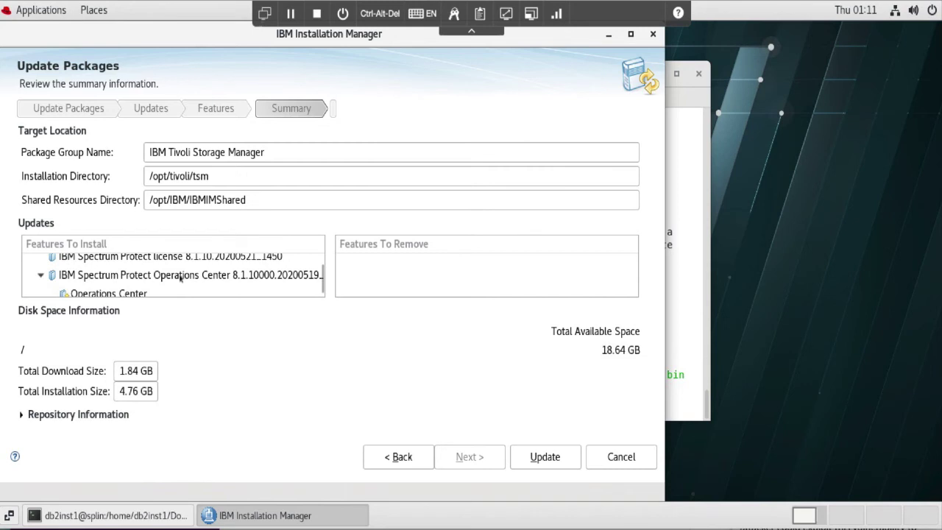
scroll(180, 276, up, 3)
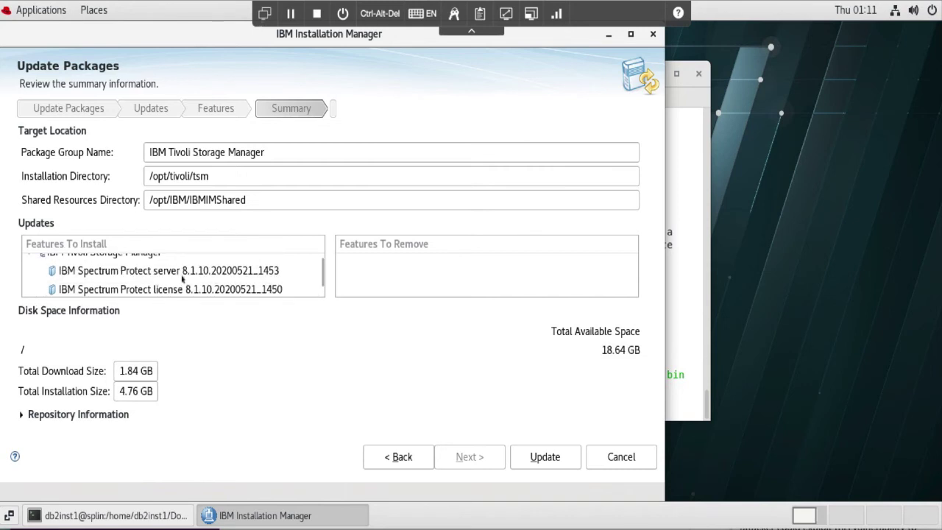
scroll(182, 278, up, 1)
scroll(182, 280, down, 3)
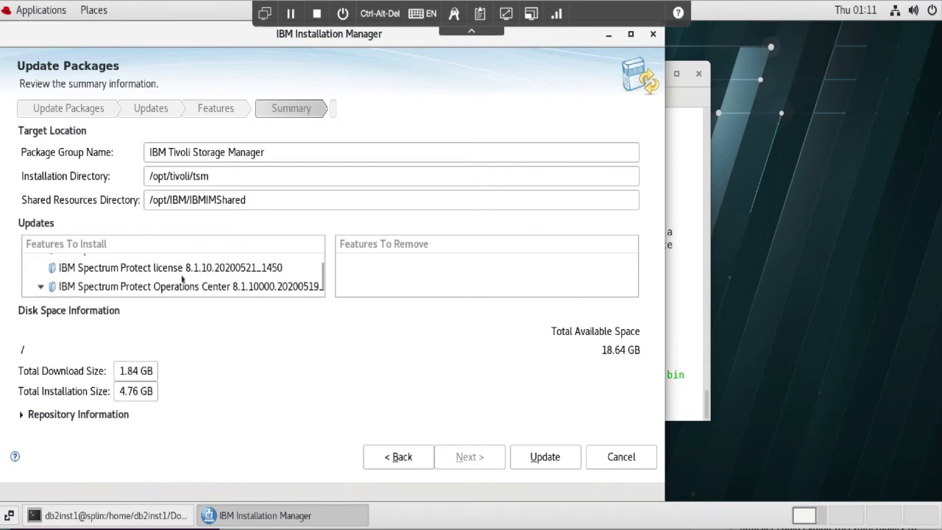
scroll(182, 277, down, 1)
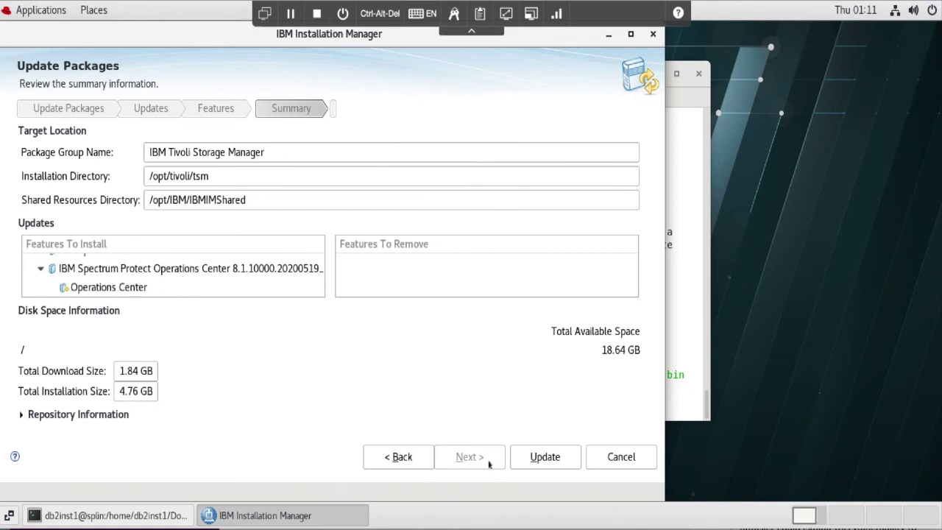
- Run the 8.1.10 update, finish the wizard, and exit via File > Exit
click(553, 461)
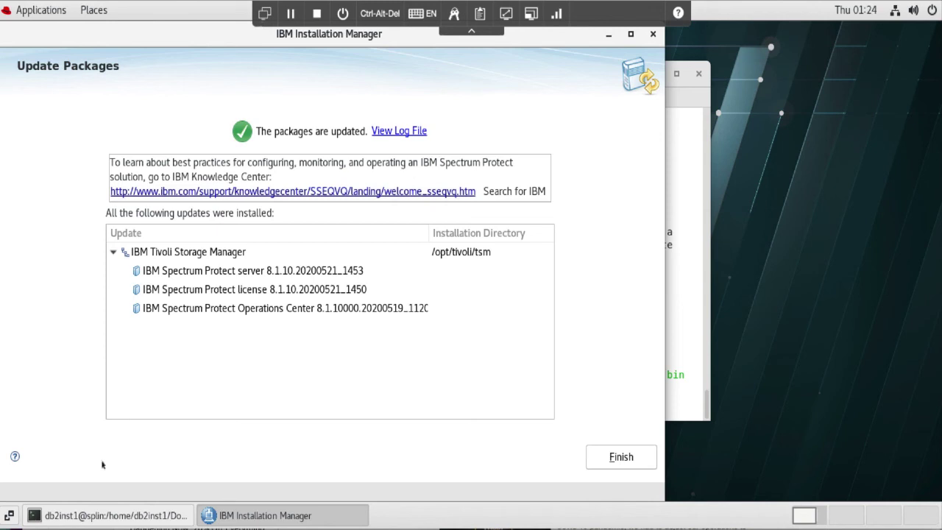
click(632, 466)
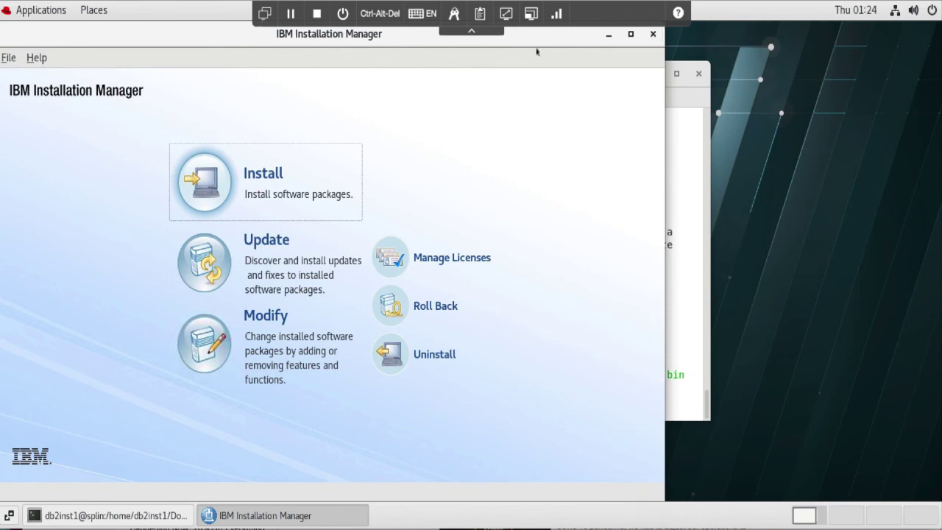
click(7, 59)
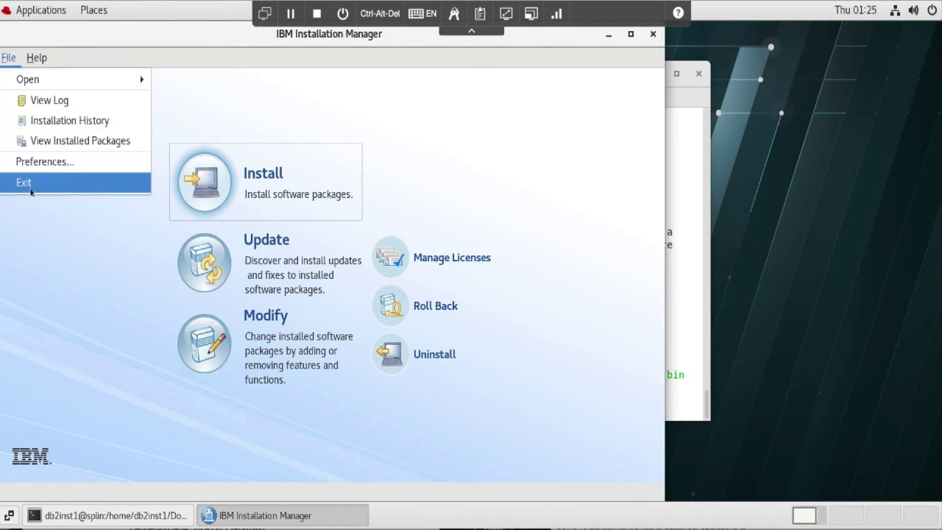
click(72, 187)
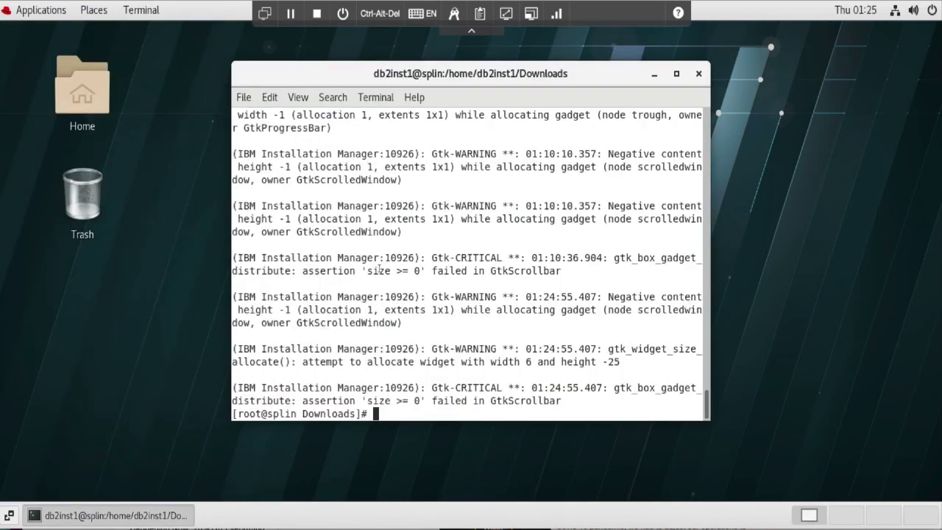
- Navigate to /etc/init.d and list its startup scripts
key(Return)
key(Return)
key(Return)
key(Return)
key(Return)
key(Return)
key(Return)
key(Return)
key(Return)
key(Return)
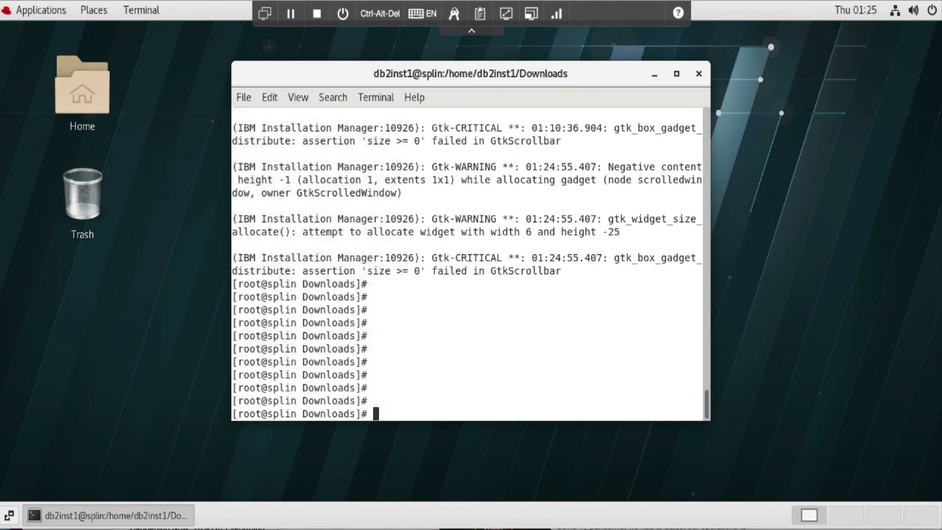
text(cd /)
key(Return)
text(cd)
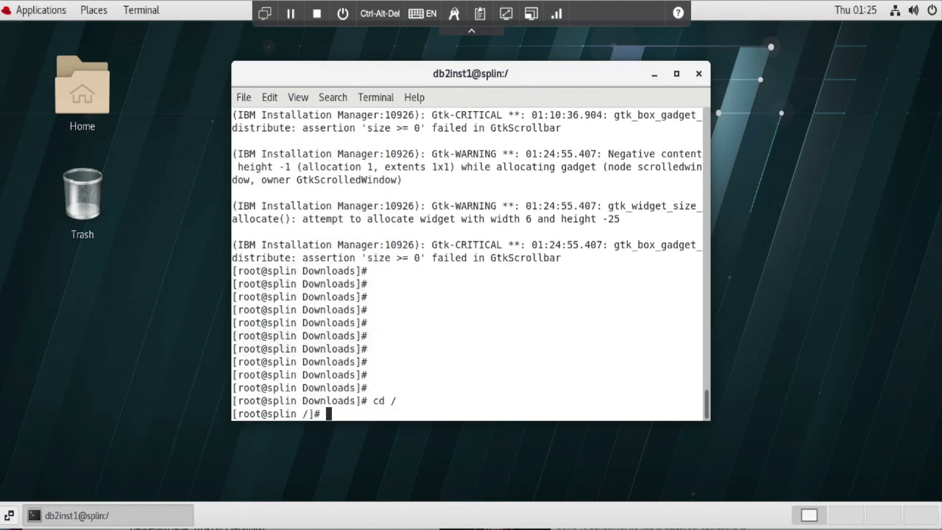
key(BackSpace)
key(BackSpace)
text(cd /etc)
key(Return)
text(ls)
key(Return)
text(cd init.d)
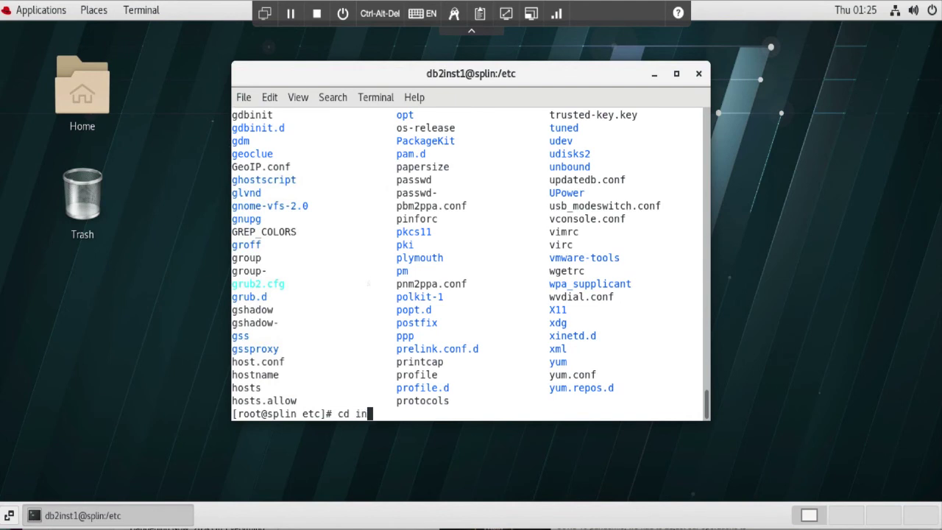
key(Return)
text(ls)
key(Return)
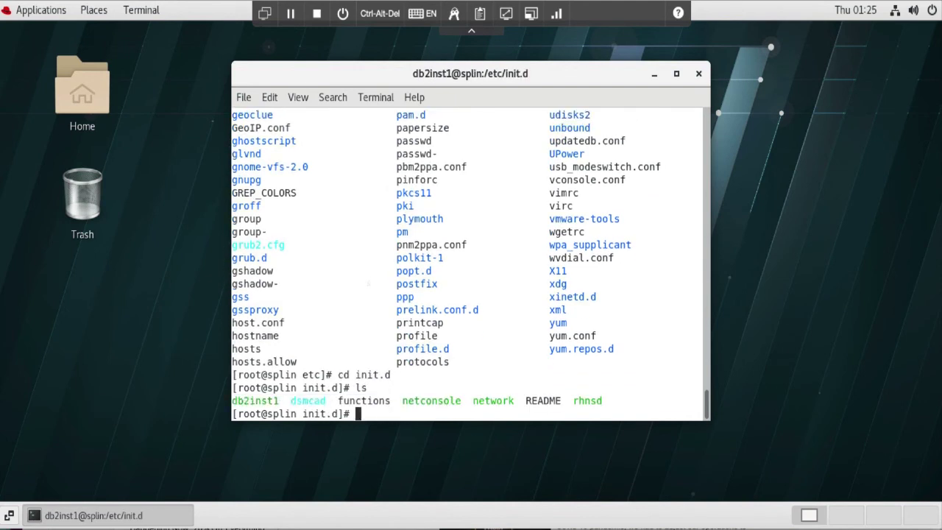
- Start the instance with ./db2inst1 start, then exit the root shell
text(./db2inst1 start)
key(Return)
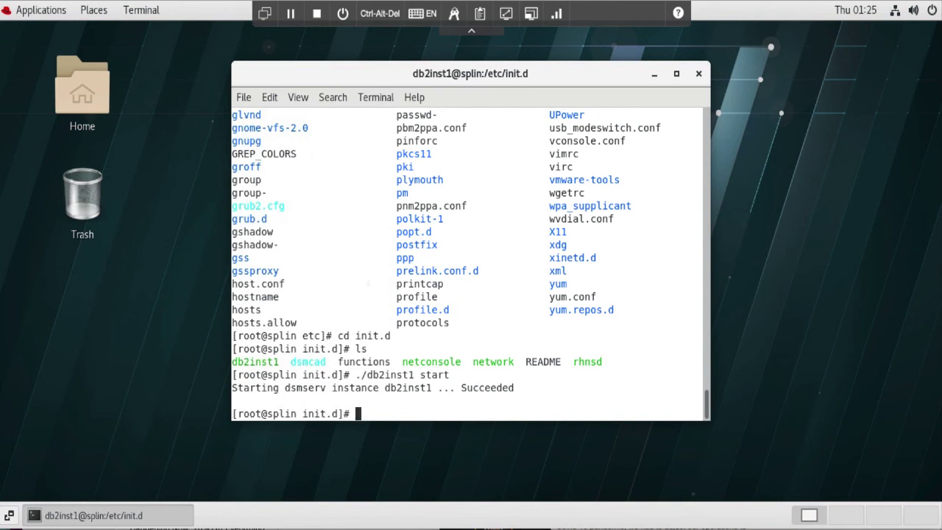
text(exit)
key(Return)
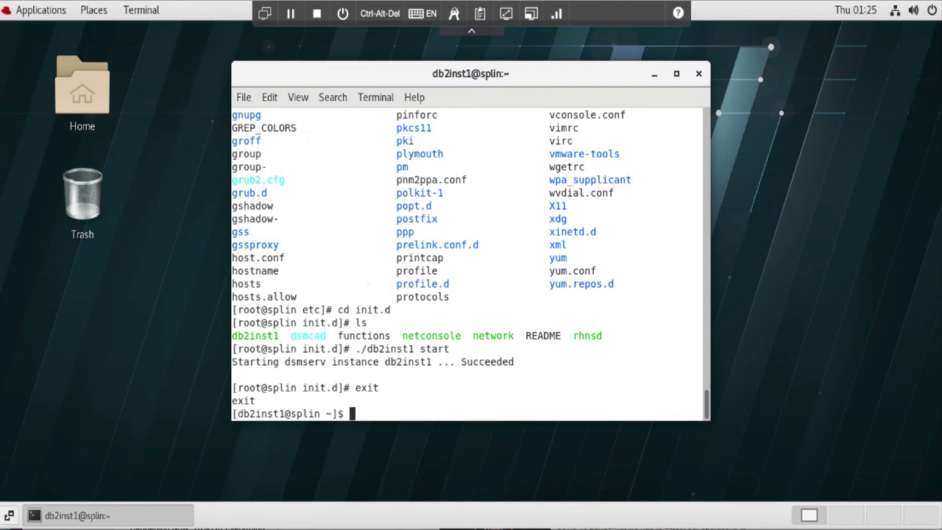
- Clear the screen, launch dsmadmc and submit the administrator user id
text(clear)
key(Return)
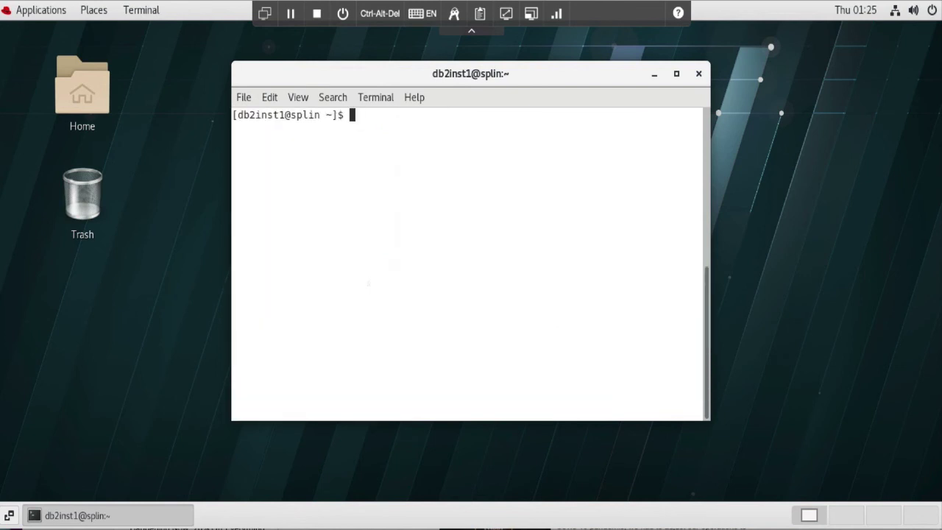
text(ls)
key(Return)
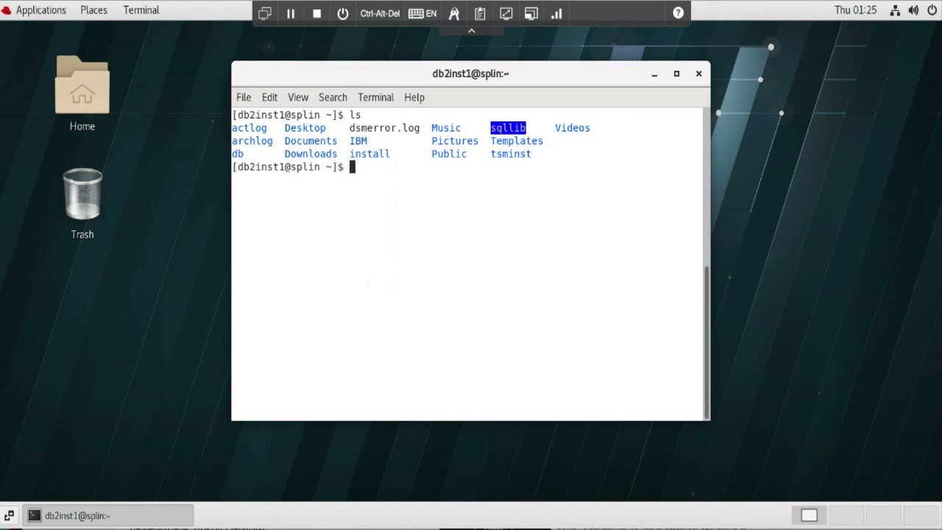
text(dsmadmc)
key(Return)
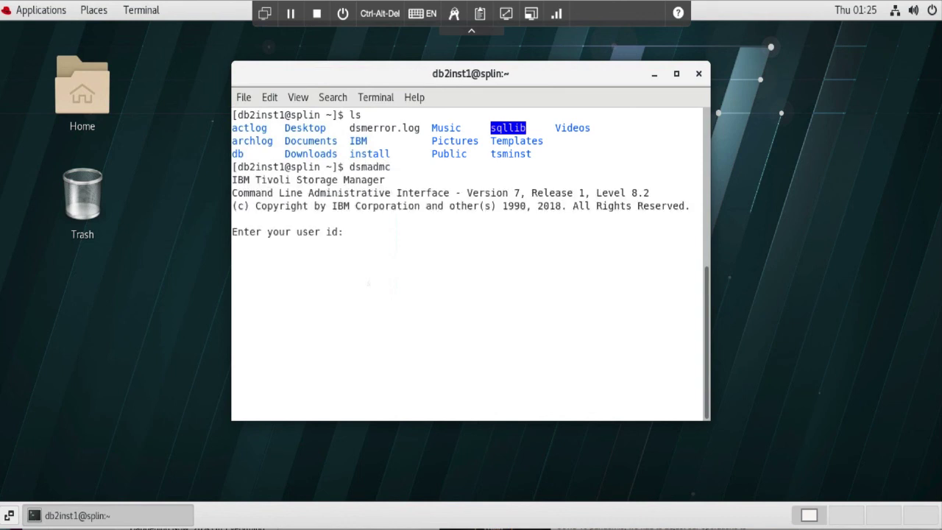
text(spadmin)
key(Return)
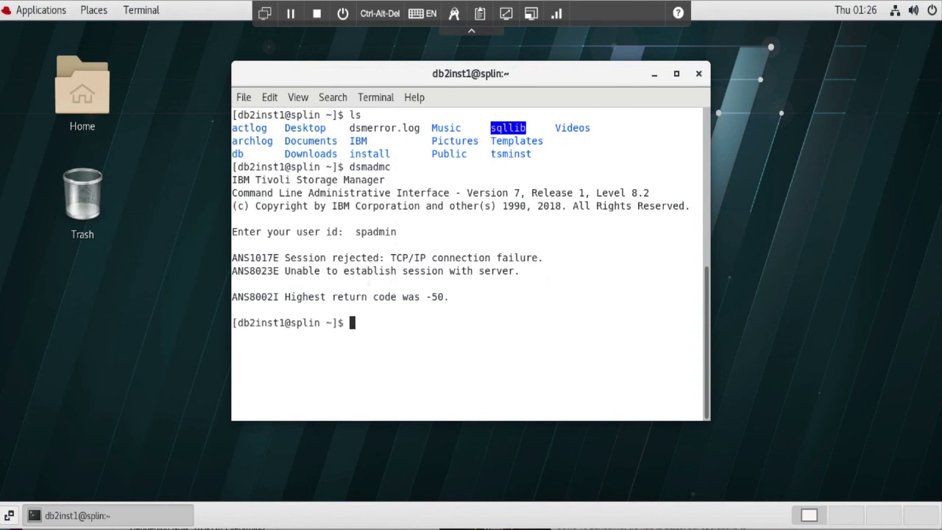
- Rerun dsmadmc after connection failures until the SPLIN 8.1.10 admin session opens
key(Up)
key(Return)
text(spadmin)
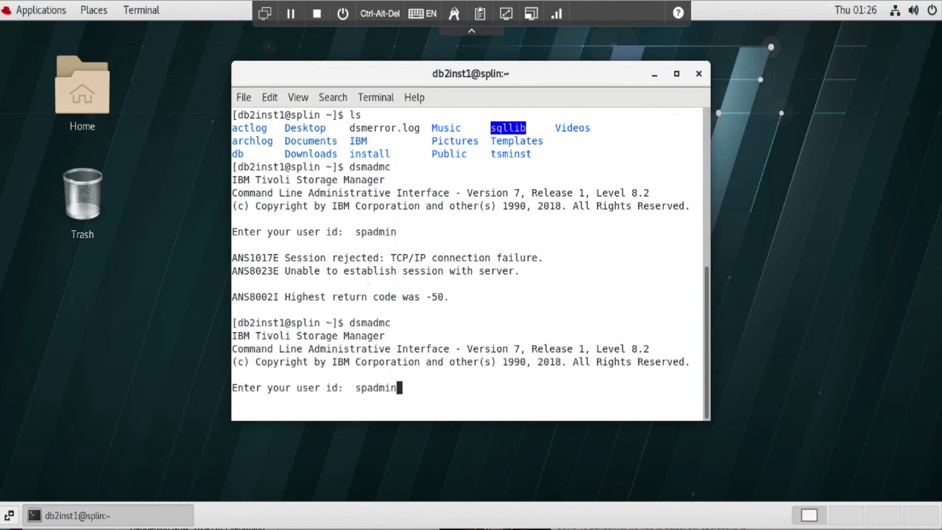
key(Return)
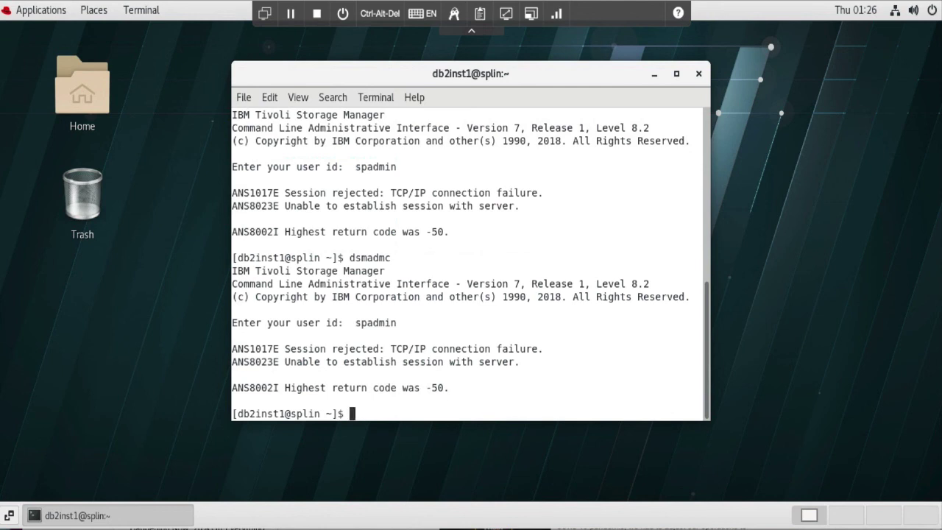
key(Up)
key(Return)
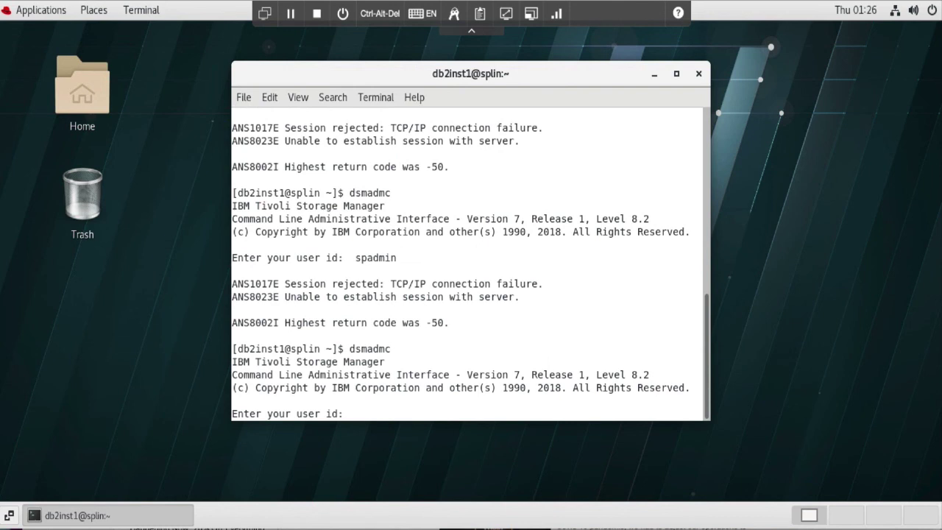
text(spadmin)
key(Return)
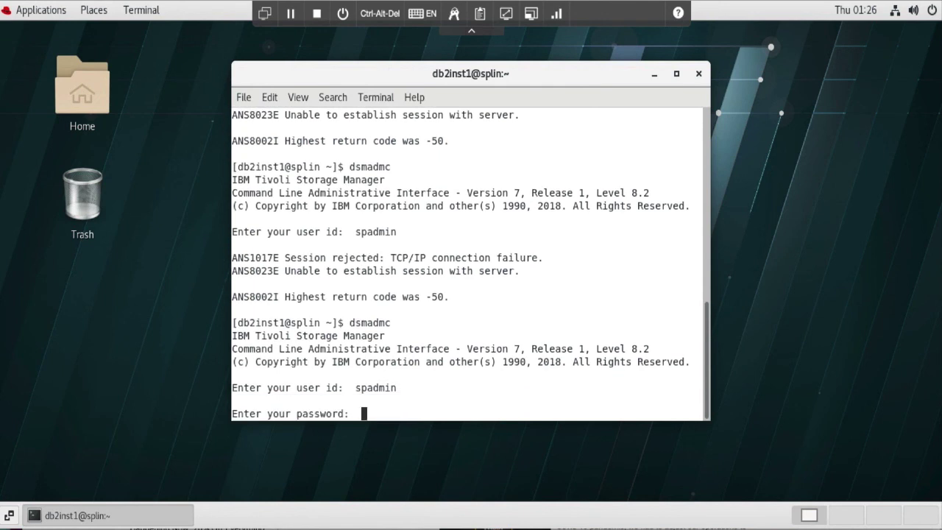
key(Return)
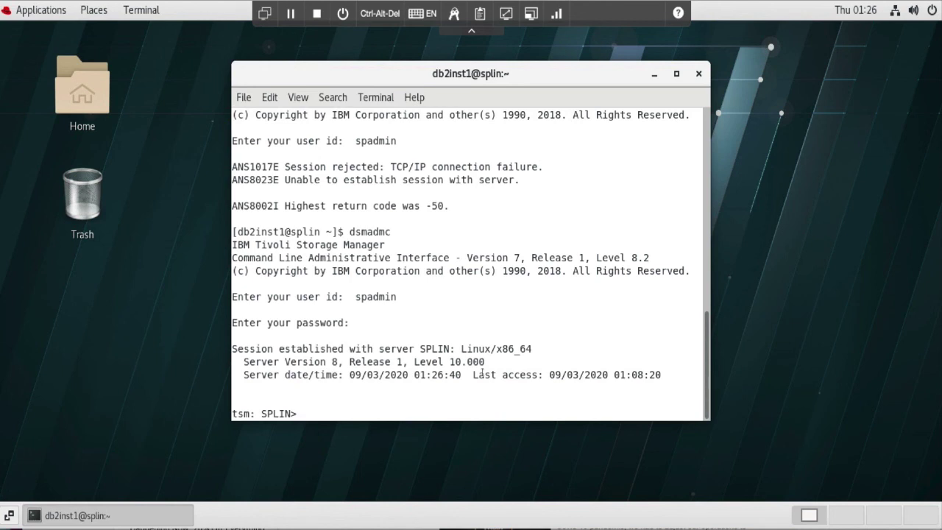
- Run q sys to list the version history 7.1.11.000 and 8.1.10.000, cancelling further output
text(q sys)
key(Return)
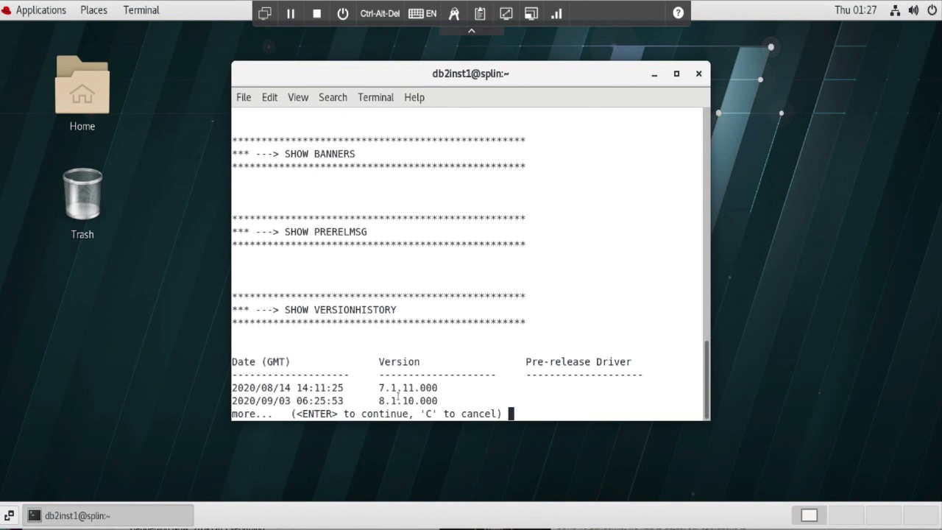
text(c)
key(Return)
- Leave the administrative session with quit, returning to the db2inst1 shell
text(exit)
key(Return)
text(quit)
key(Return)
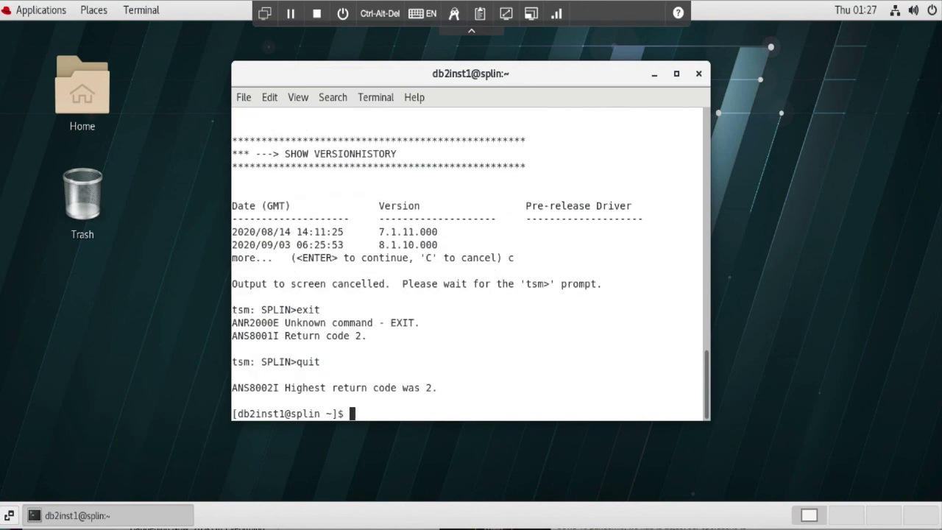